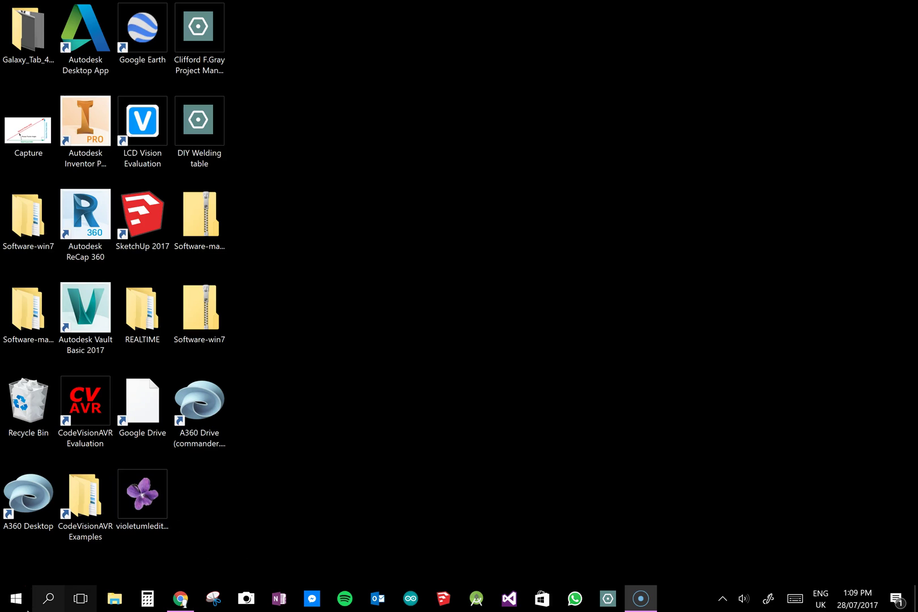
Launch Micro-Cap 11 from the Micro-Cap 11 Evaluation folder in the Start menu app list
click(15, 599)
scroll(87, 446, down, 15)
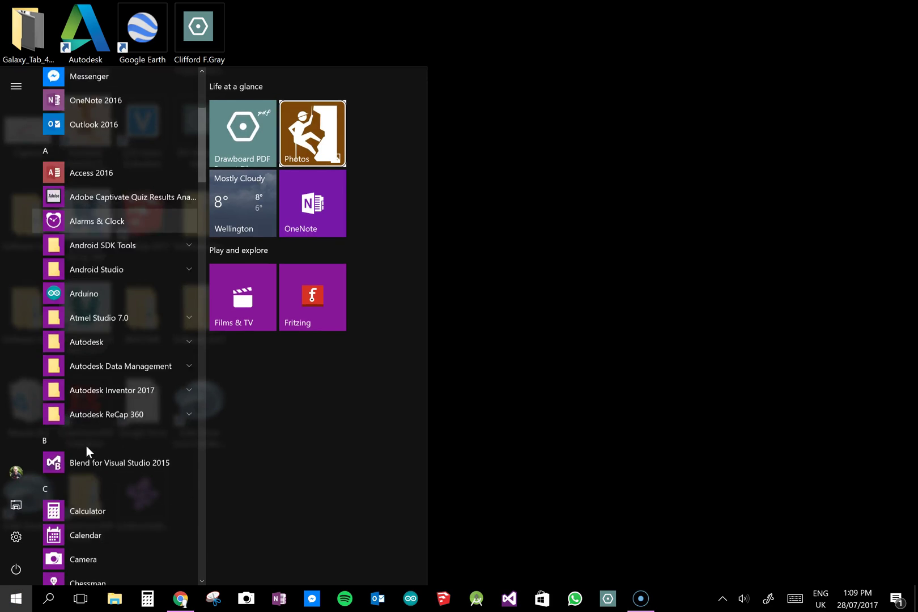
scroll(87, 446, down, 3)
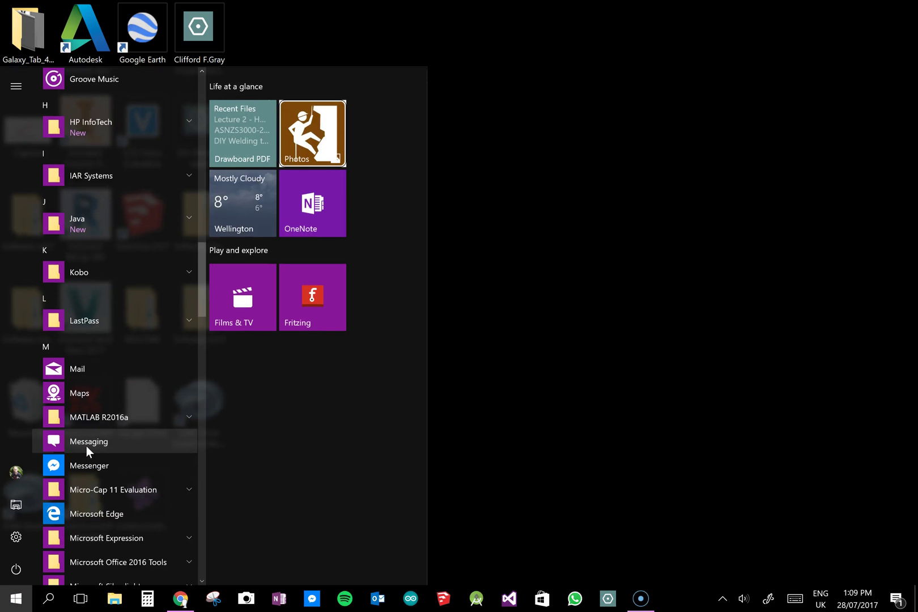
click(131, 486)
click(111, 516)
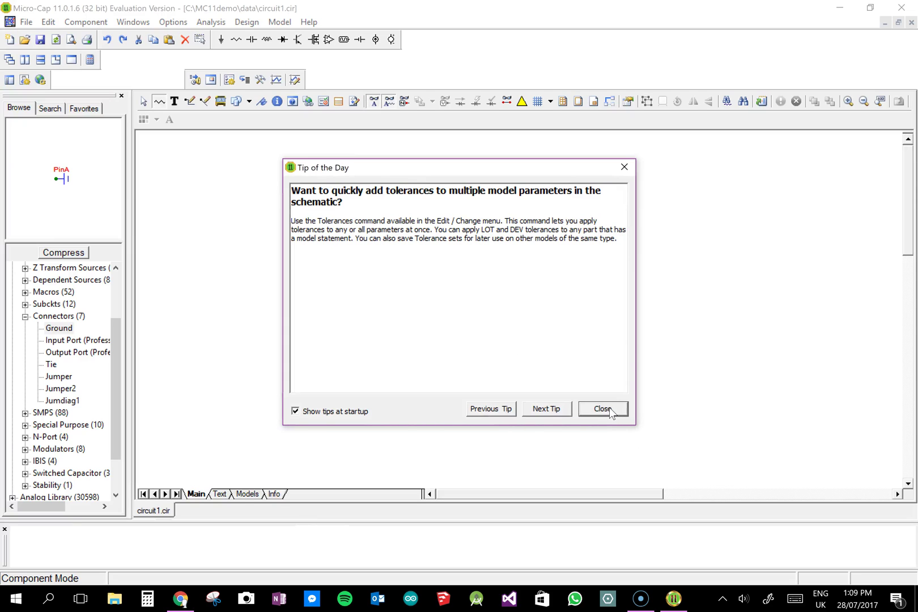
Close the Tip of the Day dialog
click(603, 409)
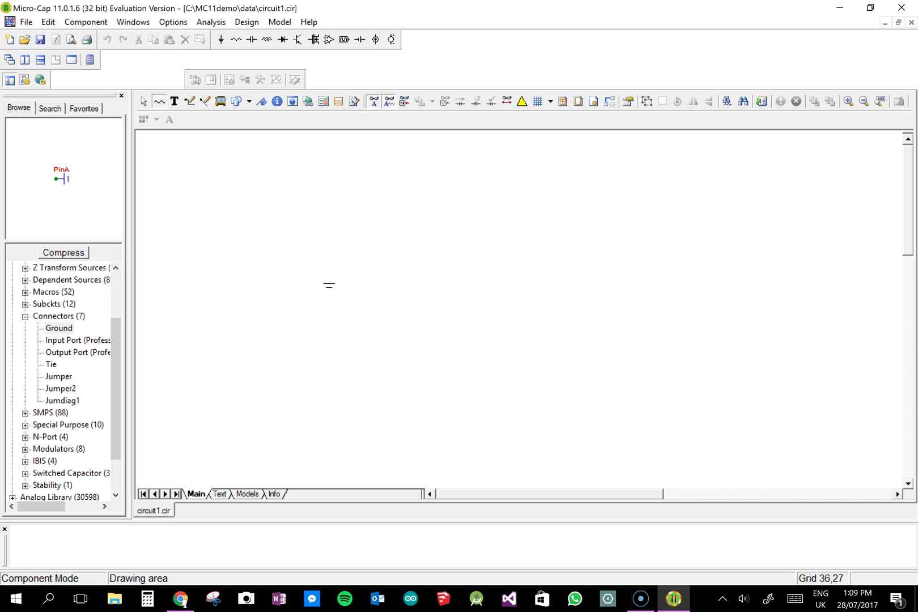
Search Google for 'micro cap 11 student' and open the Micro-Cap Evaluation Download result
click(180, 598)
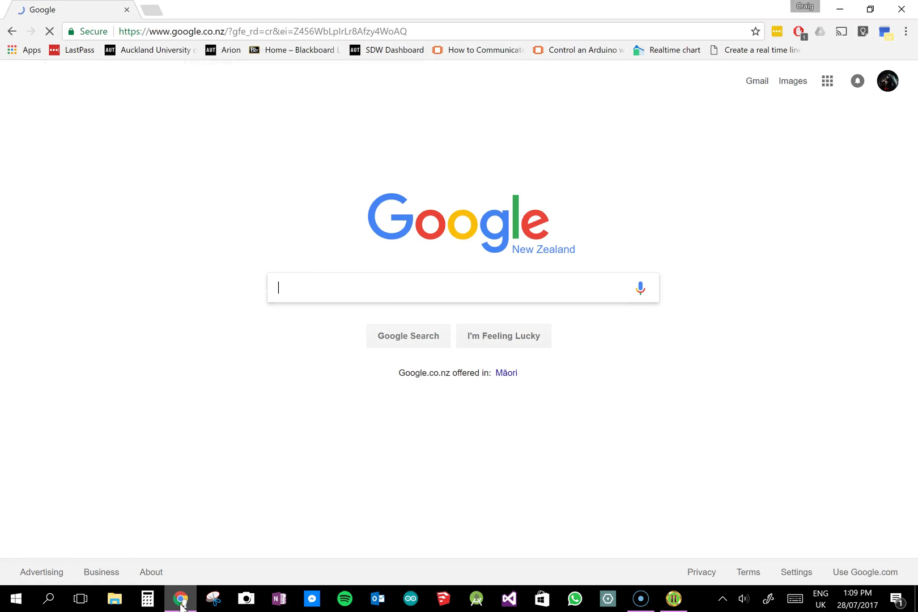
text(mi)
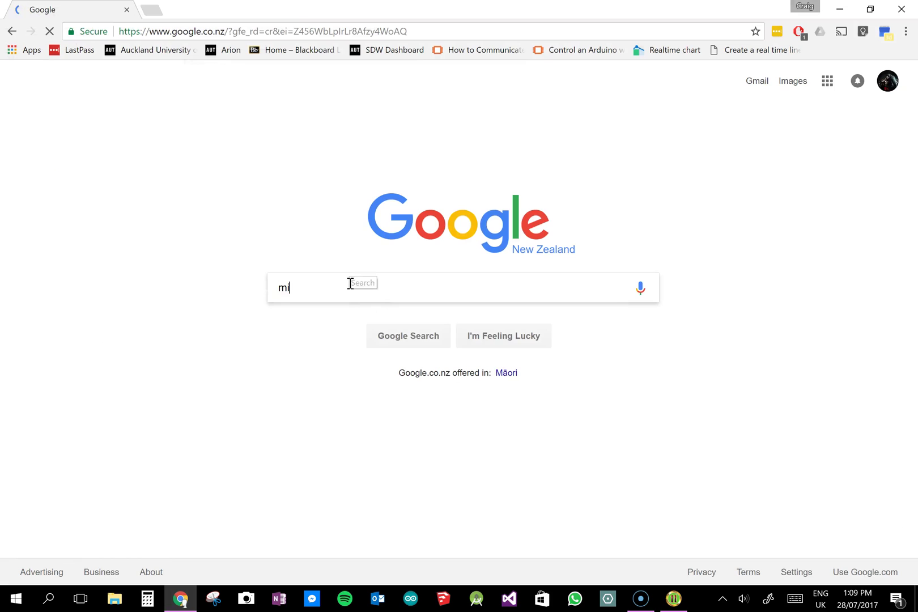
text(cr)
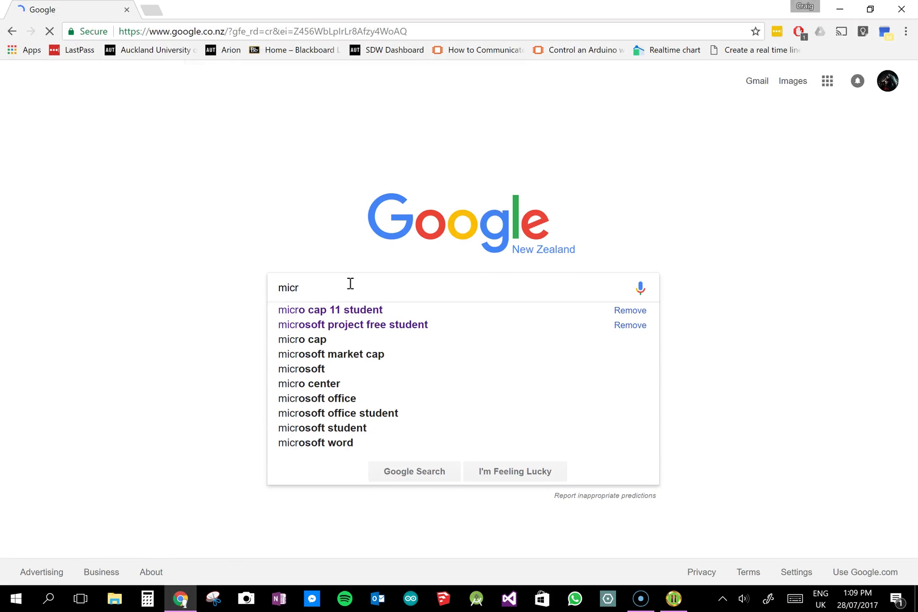
text(micro cap 11 student)
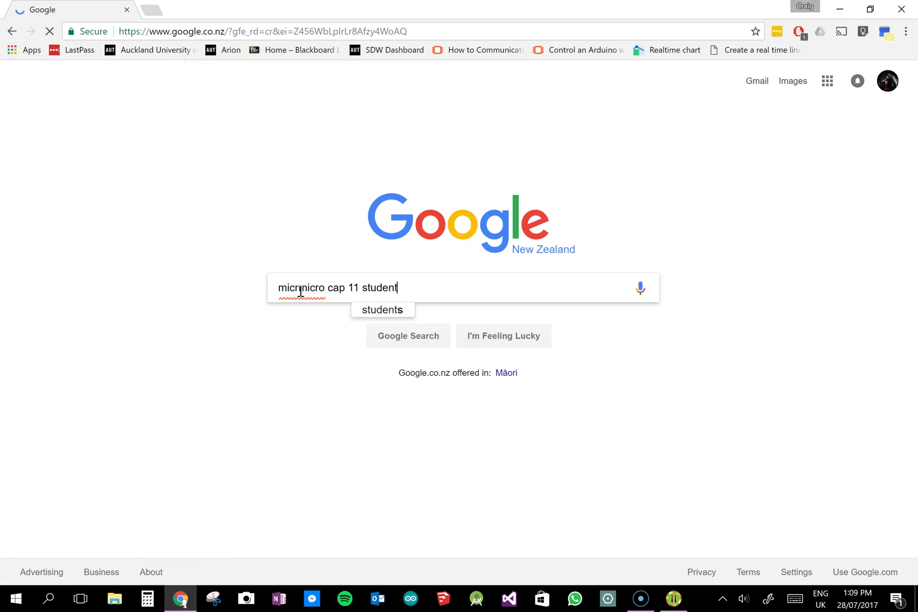
drag(295, 290, 278, 289)
key(BackSpace)
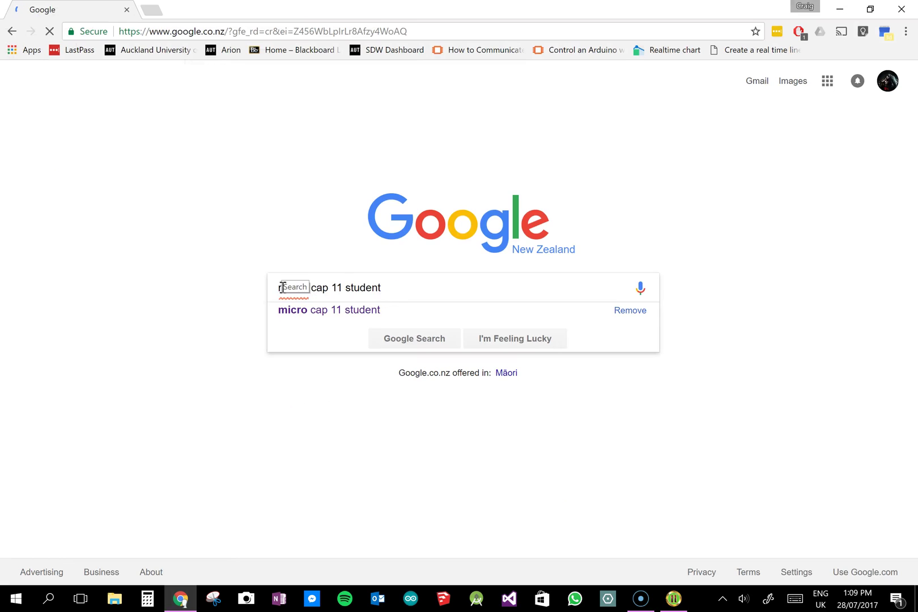
key(Delete)
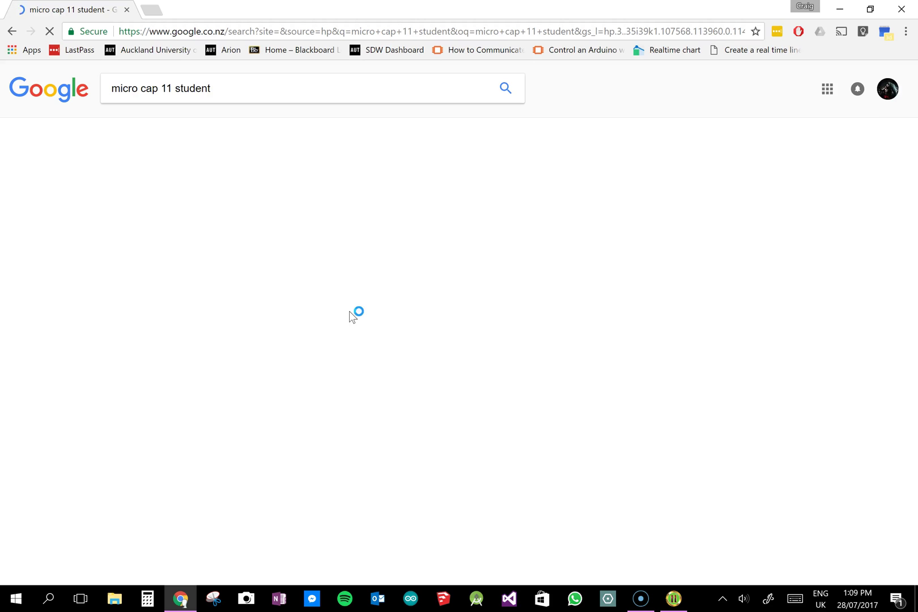
click(226, 184)
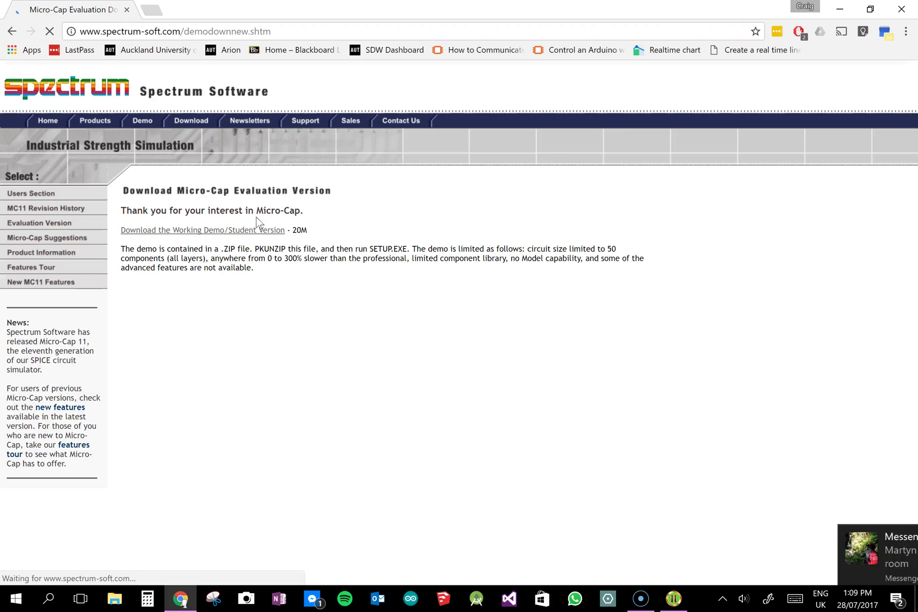
Back in Micro-Cap, place the first resistor R1 horizontally with a value of 10k
click(841, 9)
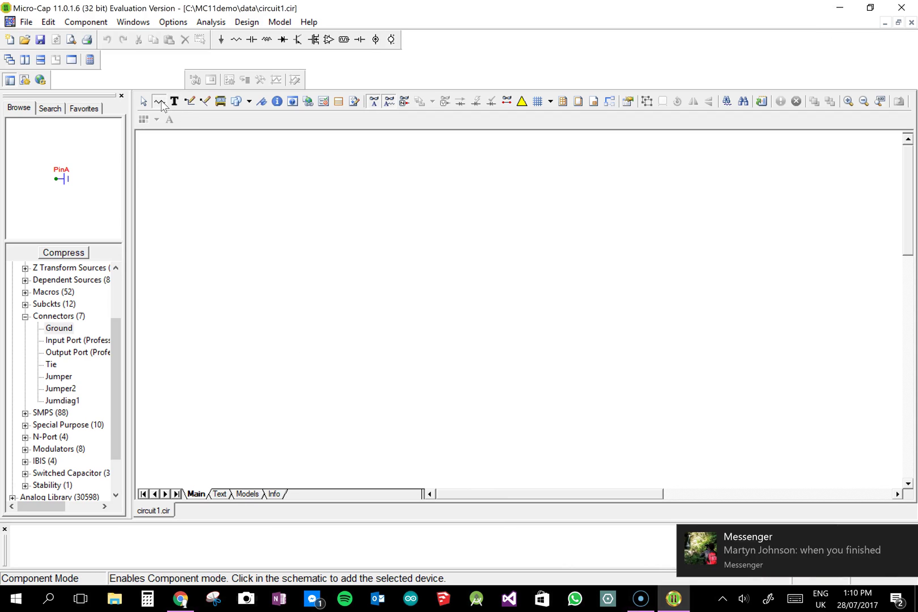
scroll(60, 142, up, 2)
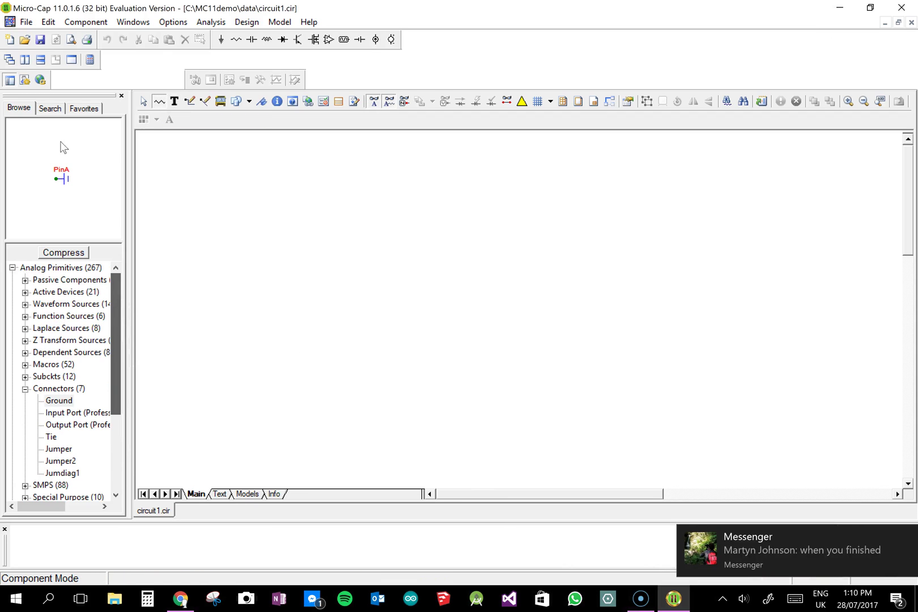
click(160, 105)
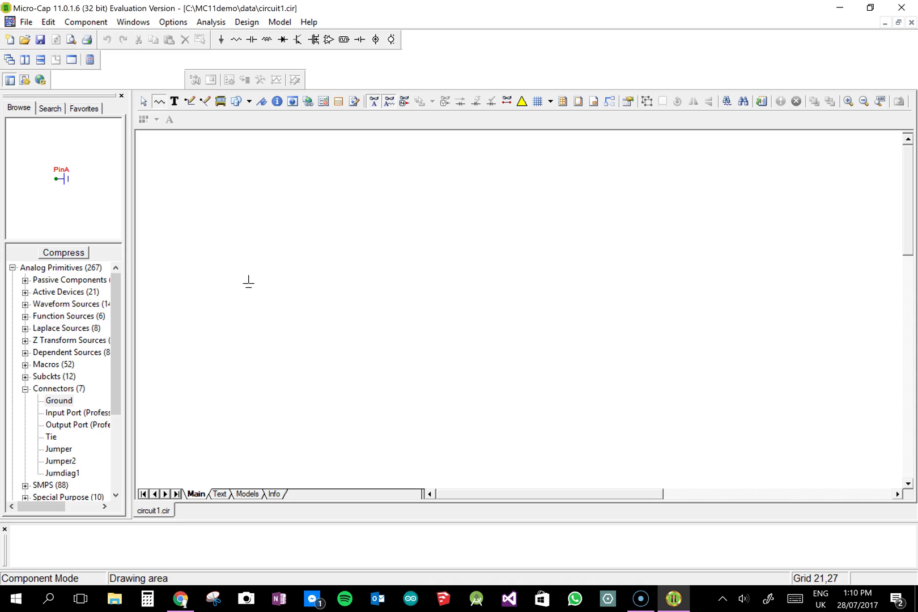
key(ctrl+alt+r)
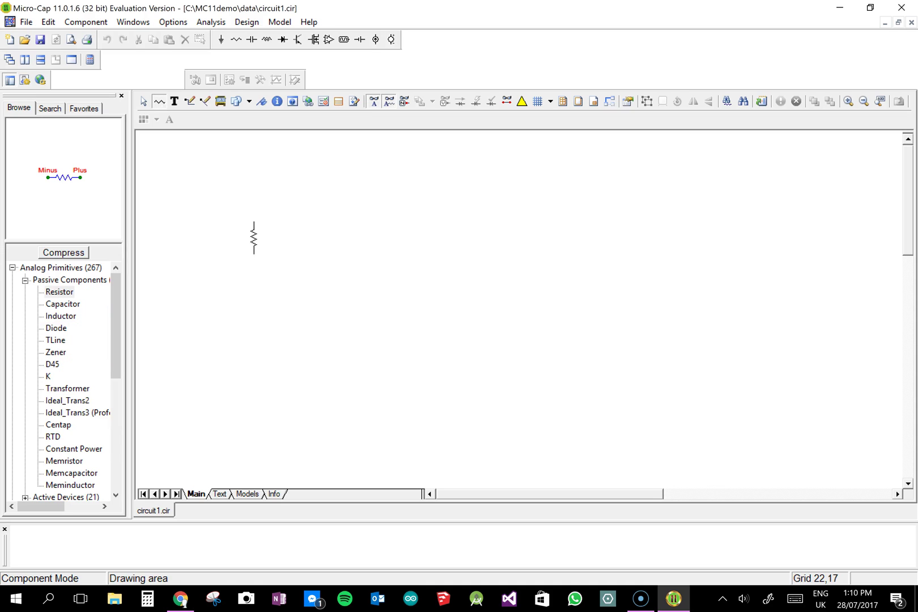
drag(253, 222, 247, 221)
right_click(253, 221)
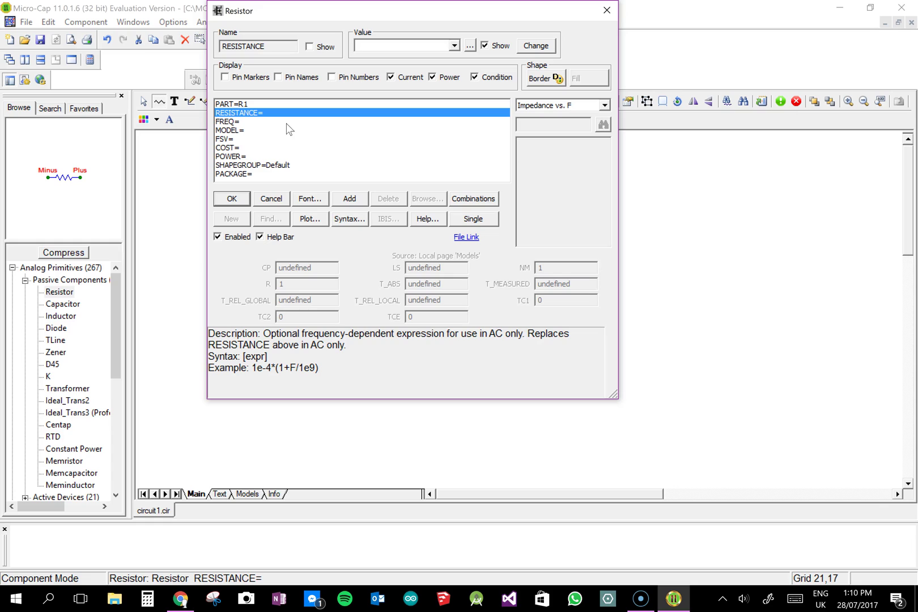
text(10k)
key(Return)
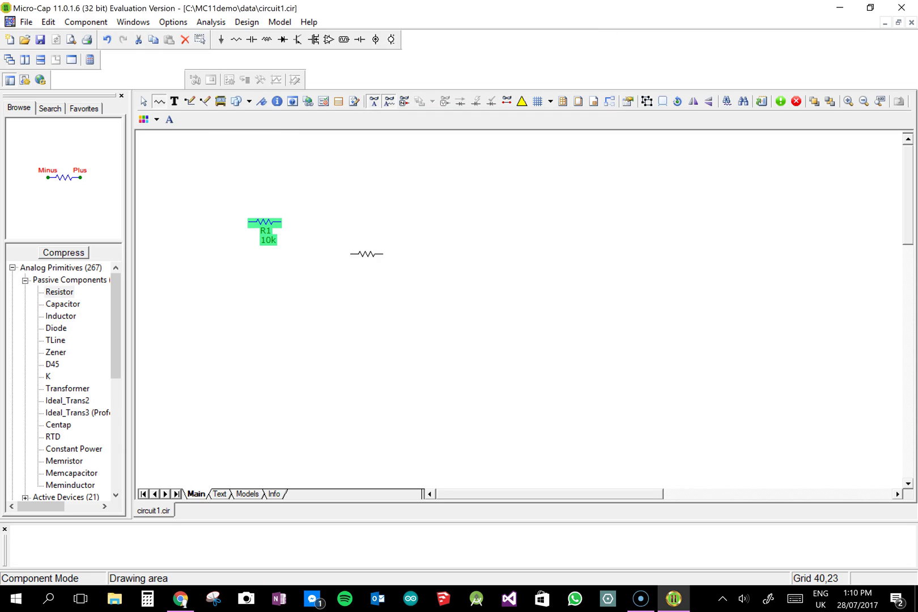
Add a 10k resistor R2 right of R1 and a vertical 10k resistor R3 below
click(345, 221)
click(342, 234)
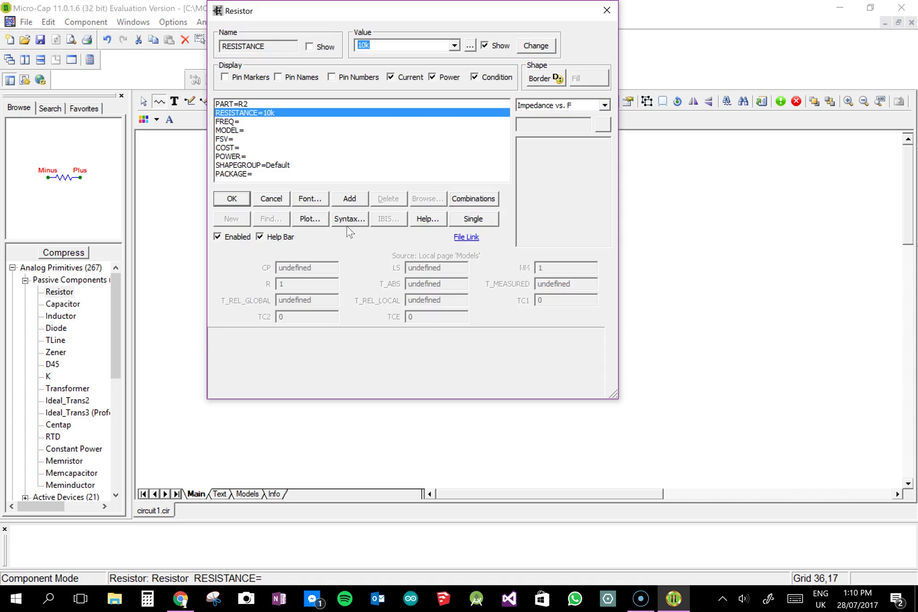
key(Return)
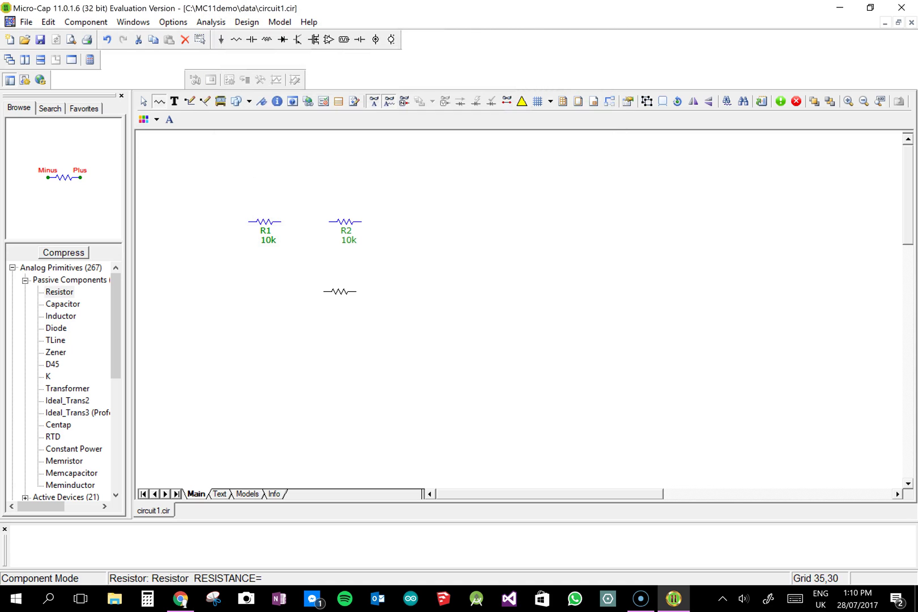
right_click(307, 287)
click(306, 275)
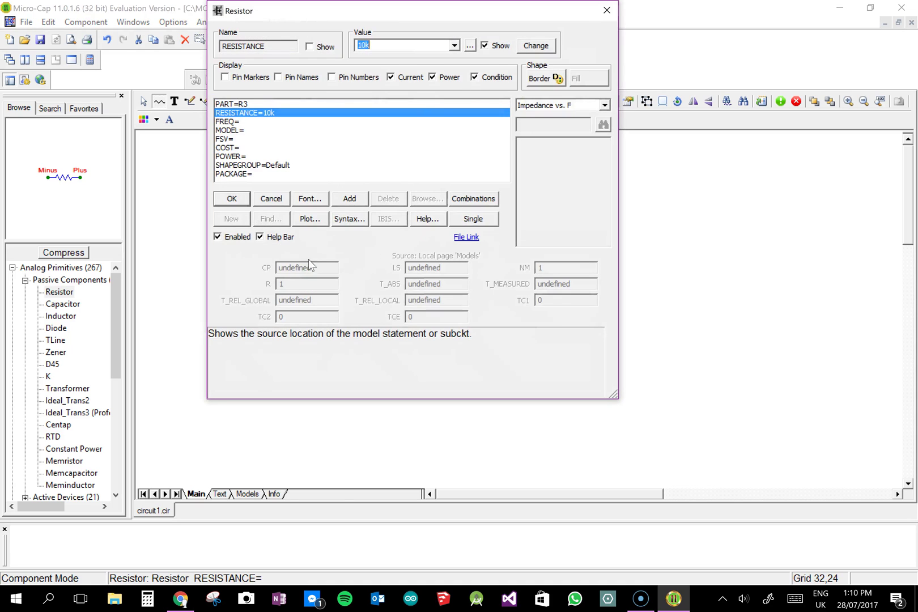
key(Return)
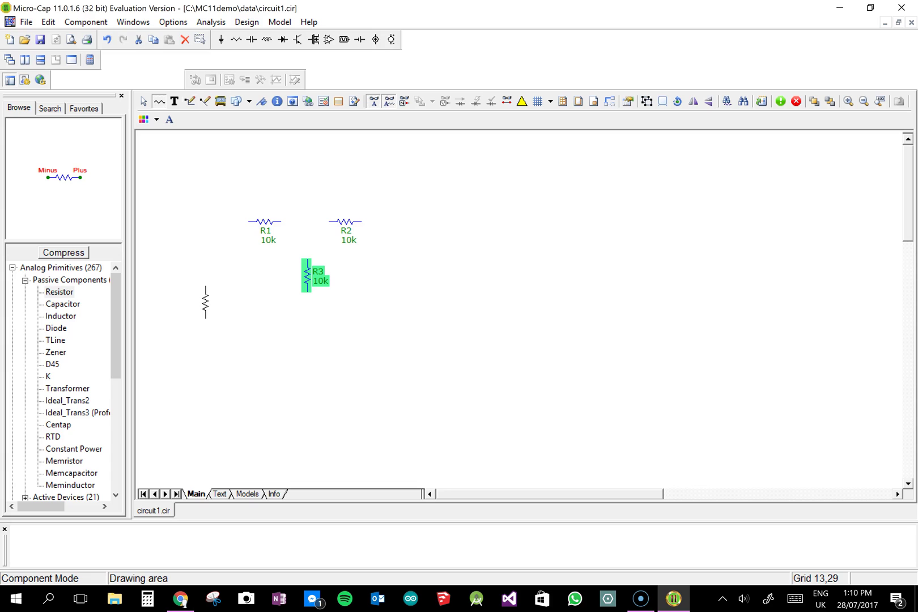
Place battery V1 left of the resistors with a value of 12
key(ctrl+b)
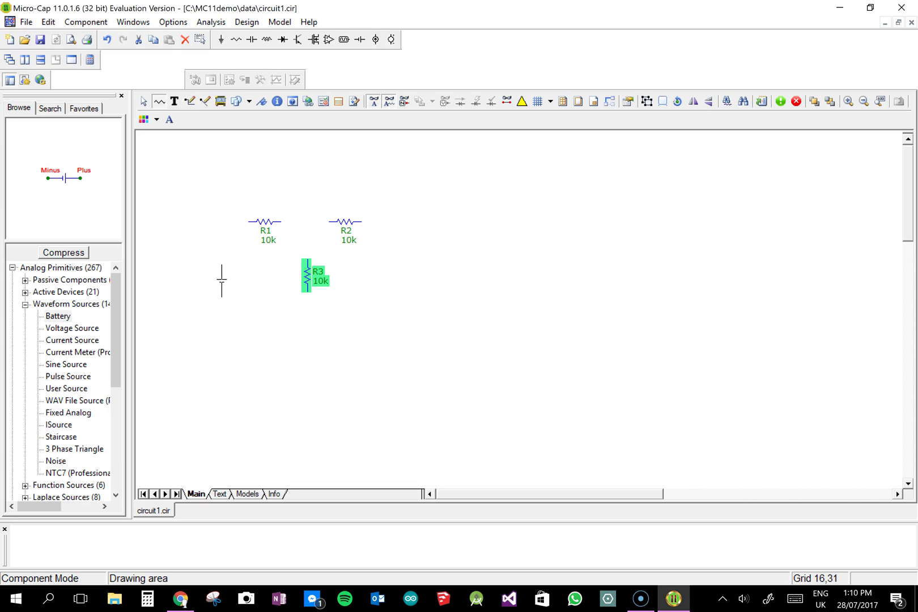
click(72, 328)
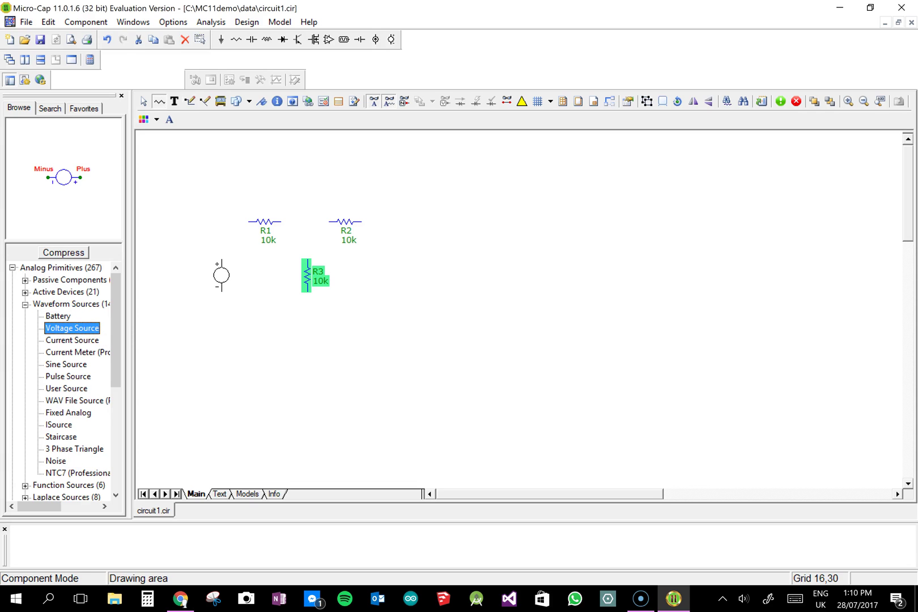
click(58, 315)
click(215, 274)
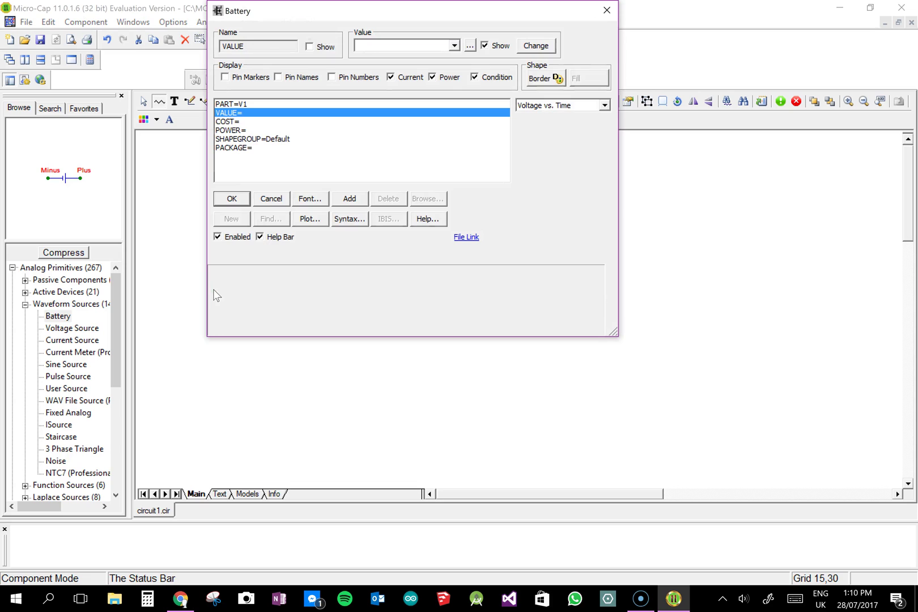
key(Return)
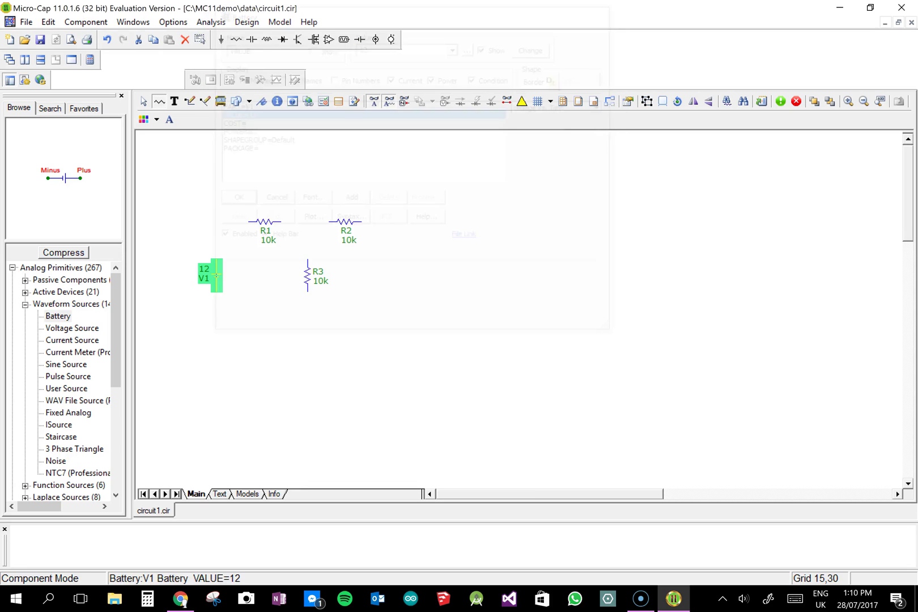
Wire V1's top to R1, R3's bottom to the return rail and V1, and R3's top to the R1–R2 junction
click(190, 101)
mouse_move(216, 264)
mouse_down()
mouse_move(256, 221)
mouse_move(330, 222)
mouse_move(382, 277)
mouse_move(377, 296)
mouse_up()
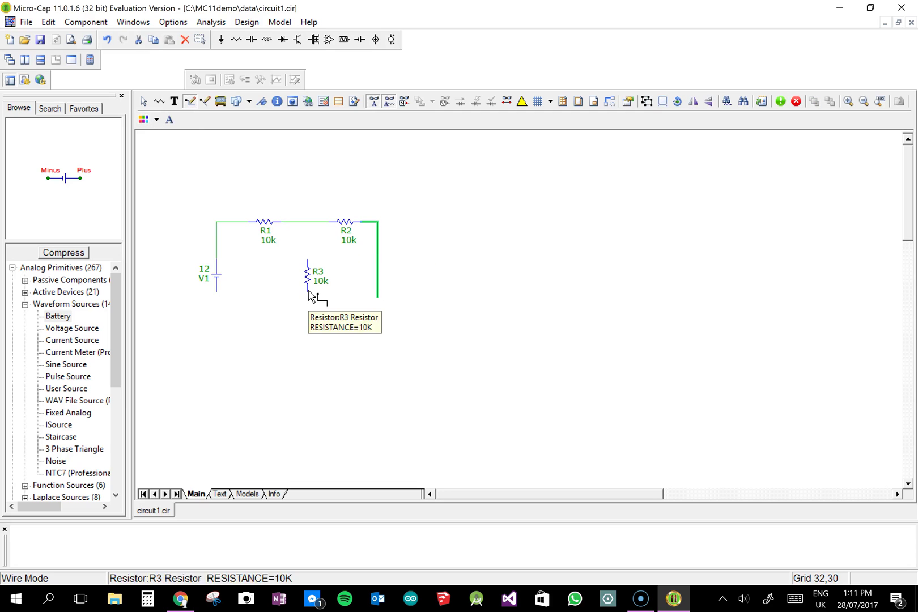
drag(310, 293, 376, 303)
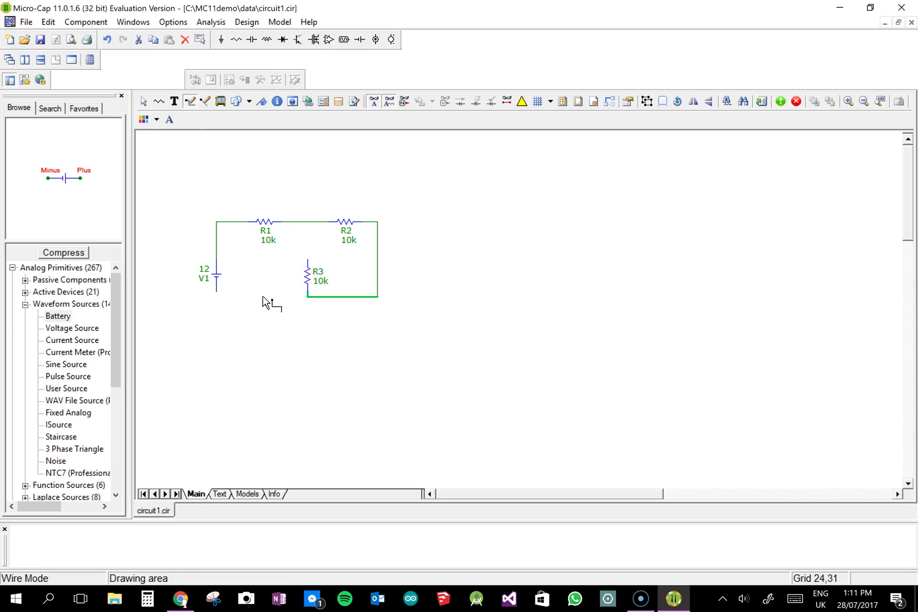
drag(307, 297, 220, 298)
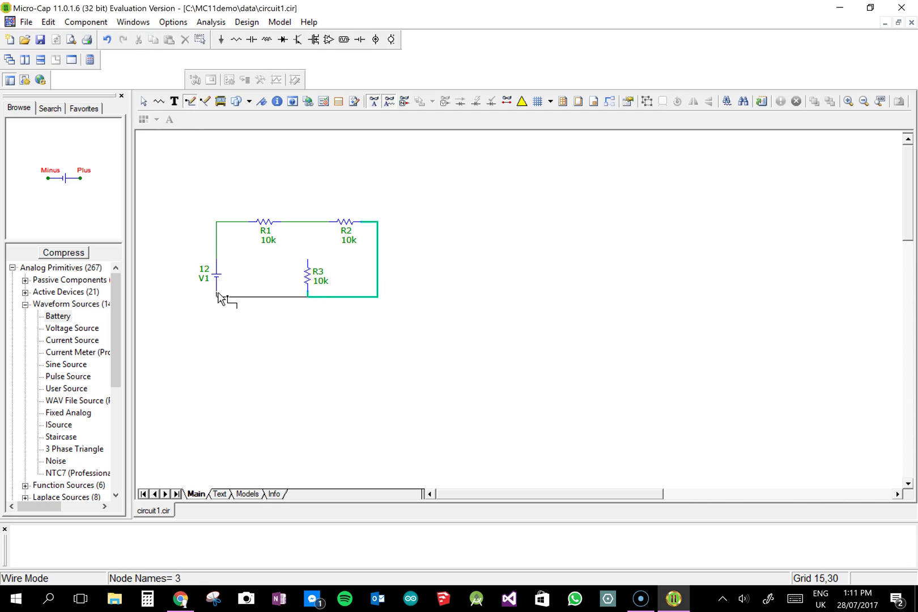
drag(308, 262, 308, 222)
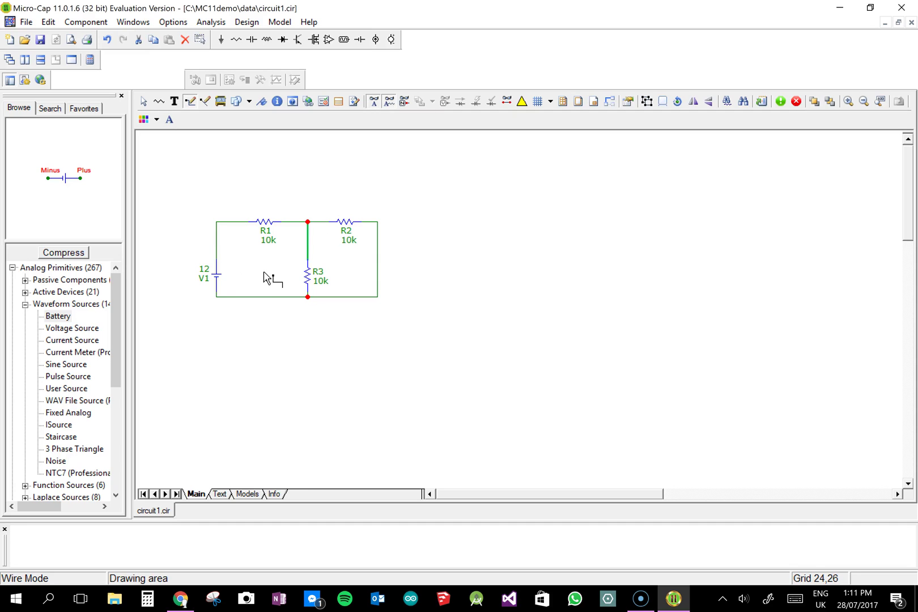
Place a ground symbol under V1's bottom terminal, then return to Select Mode
key(ctrl+g)
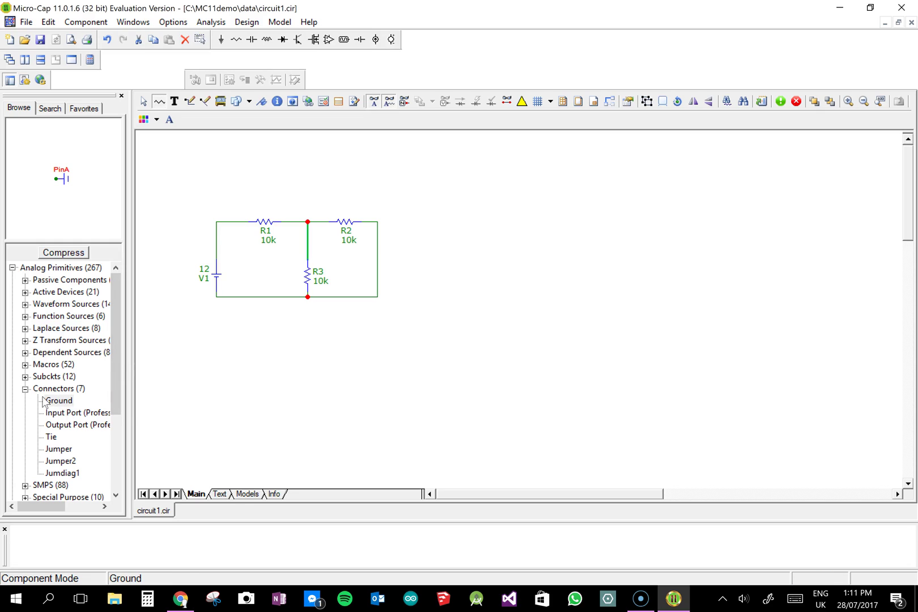
click(221, 298)
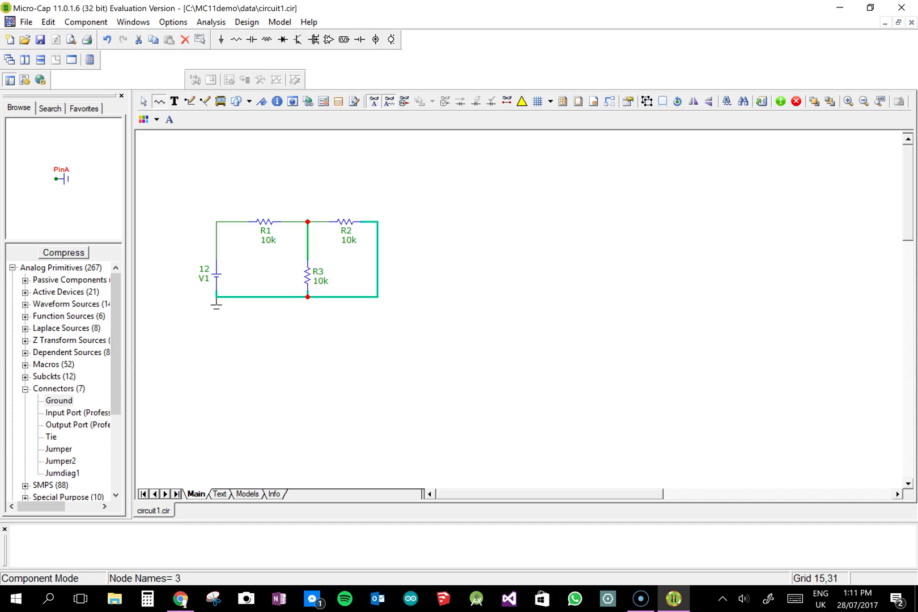
key(ctrl+e)
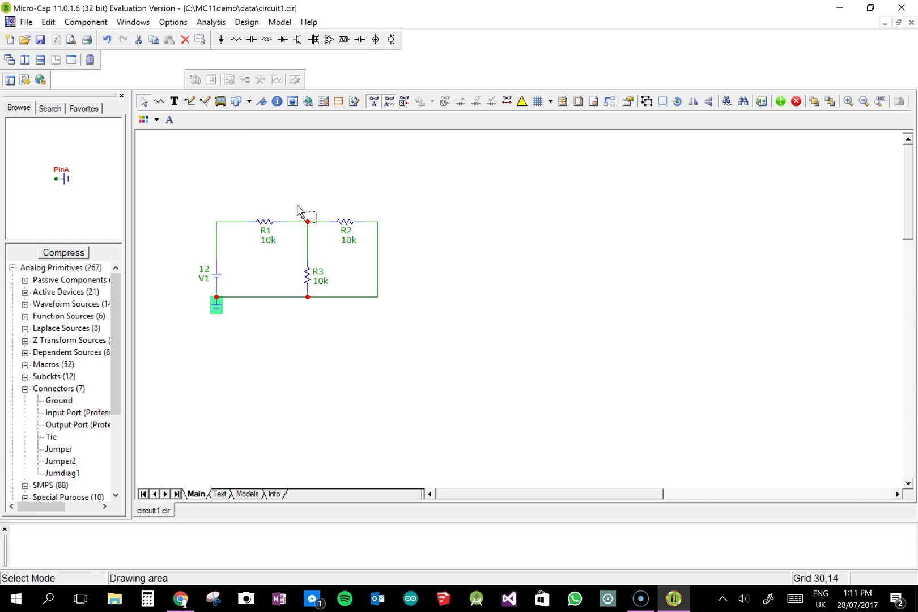
Run a transient analysis with the default limits, plotting v(1) and v(2)
click(248, 190)
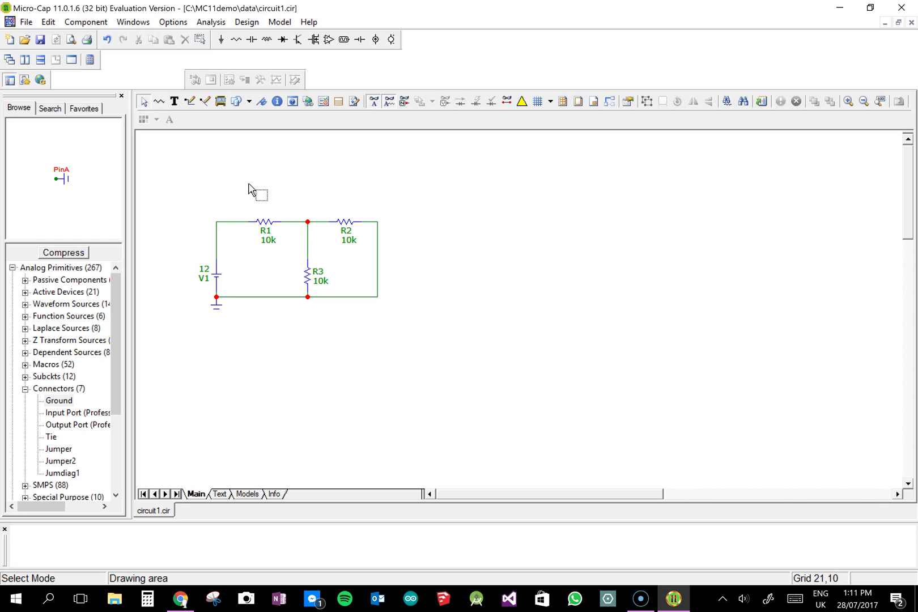
click(213, 25)
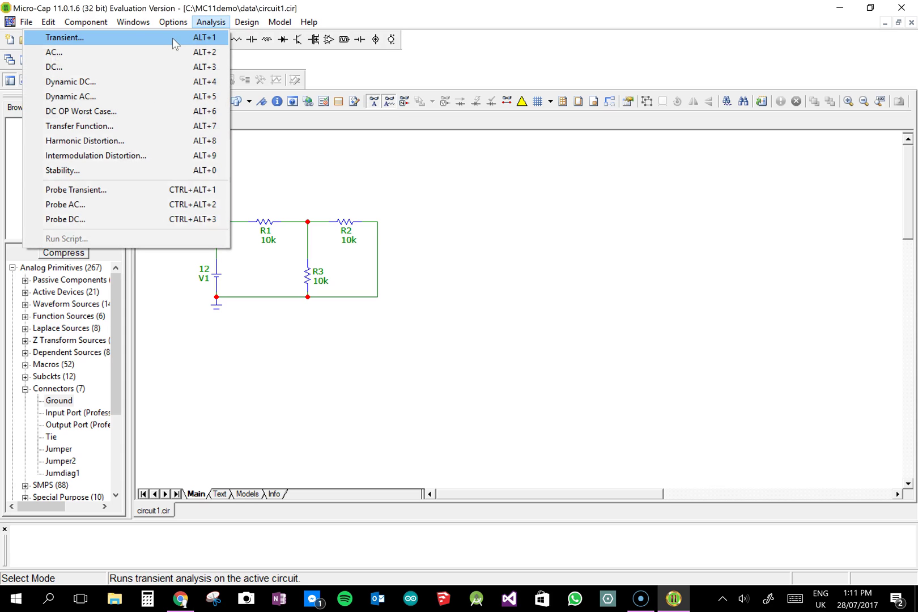
click(170, 39)
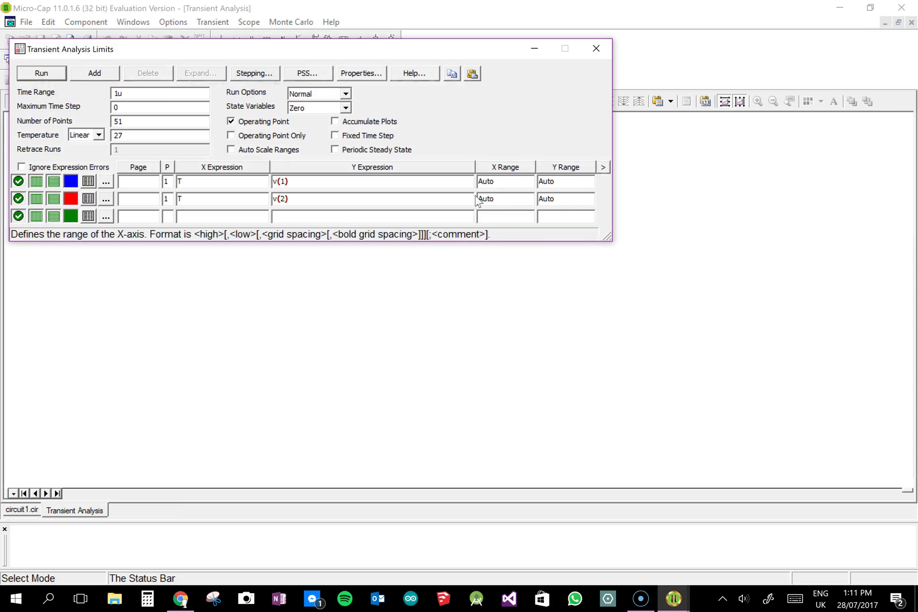
click(50, 77)
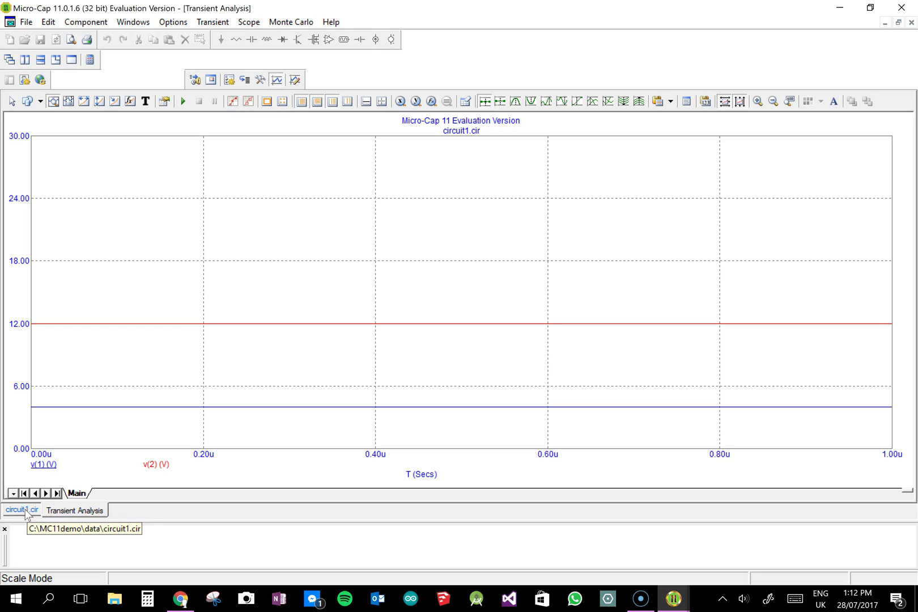
Return to circuit1.cir and display node voltages, showing 12 at V1 and 4 at the junction
click(26, 512)
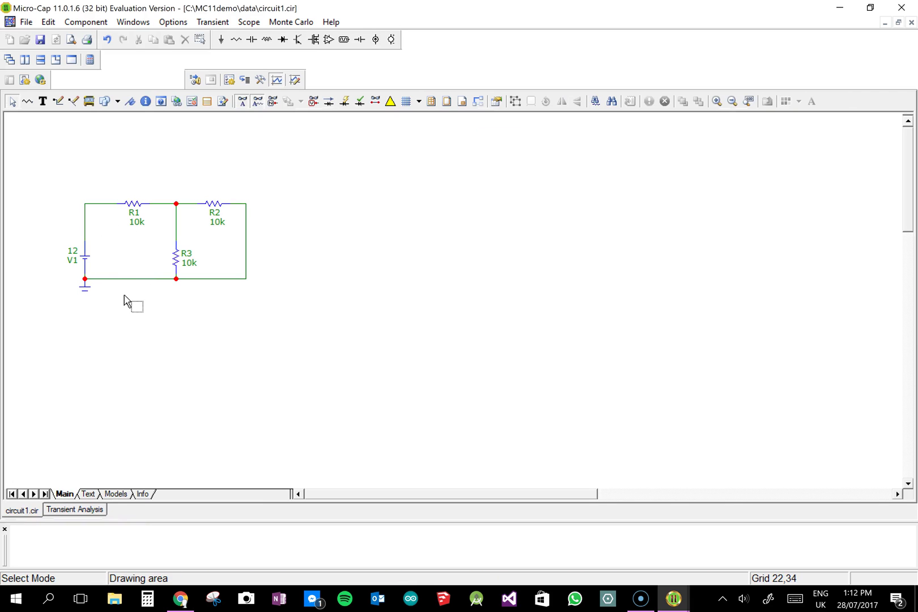
click(317, 103)
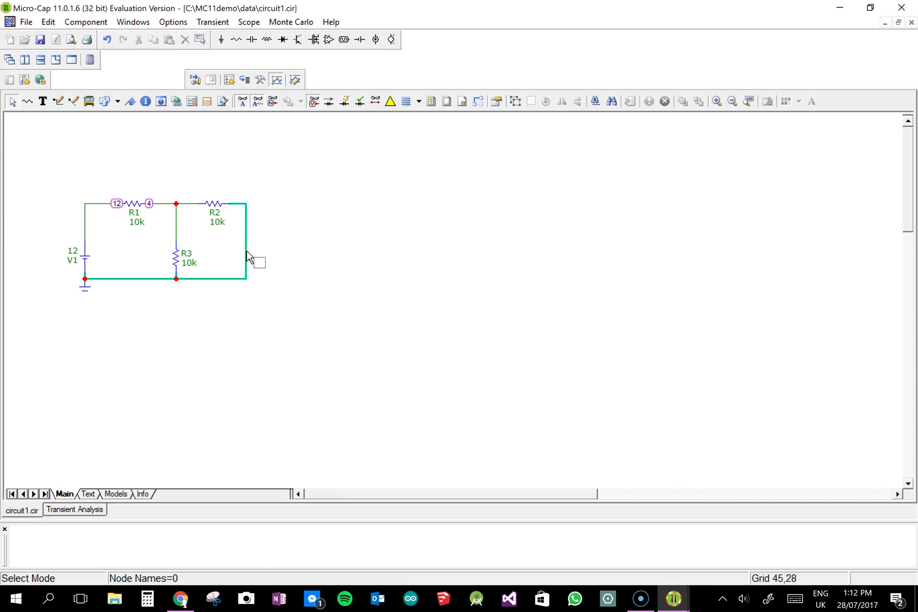
mouse_move(86, 235)
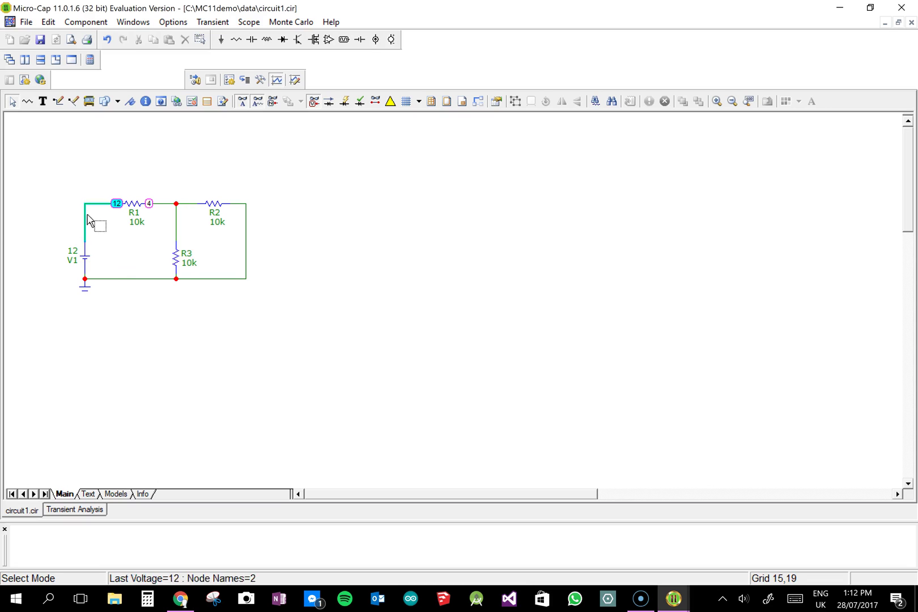
mouse_move(171, 208)
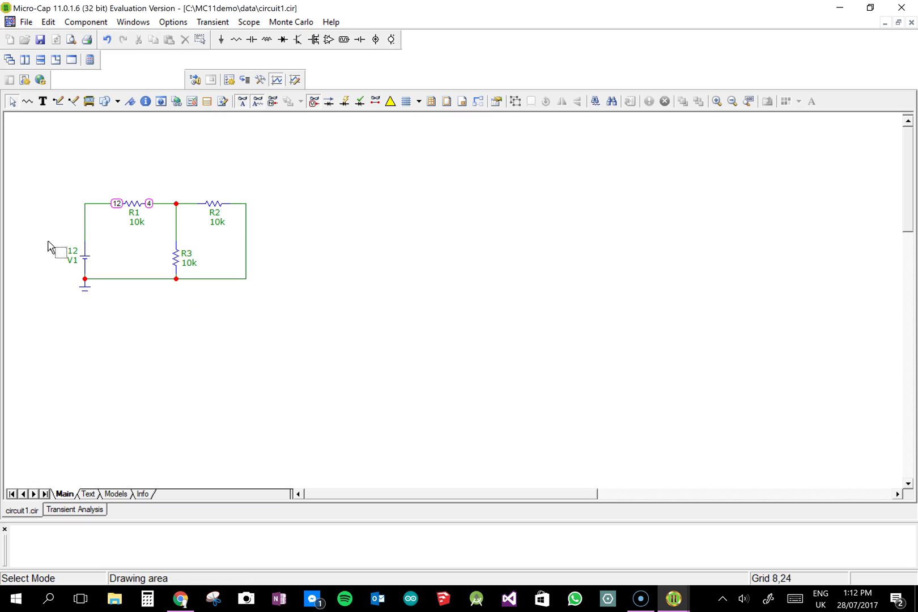
Show branch currents (800u in R1, 400u in R2 and R3) and move R1's label below it
click(330, 104)
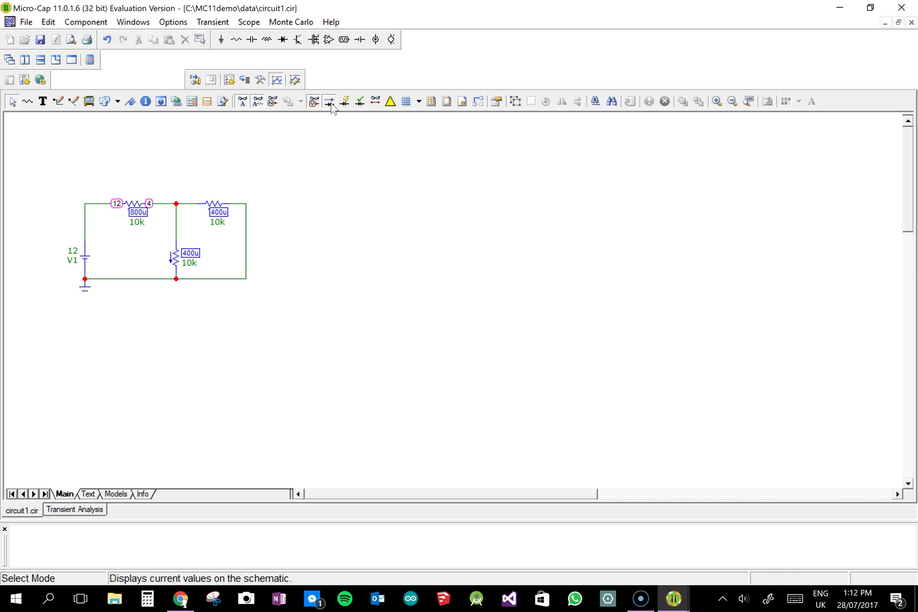
scroll(154, 220, up, 1)
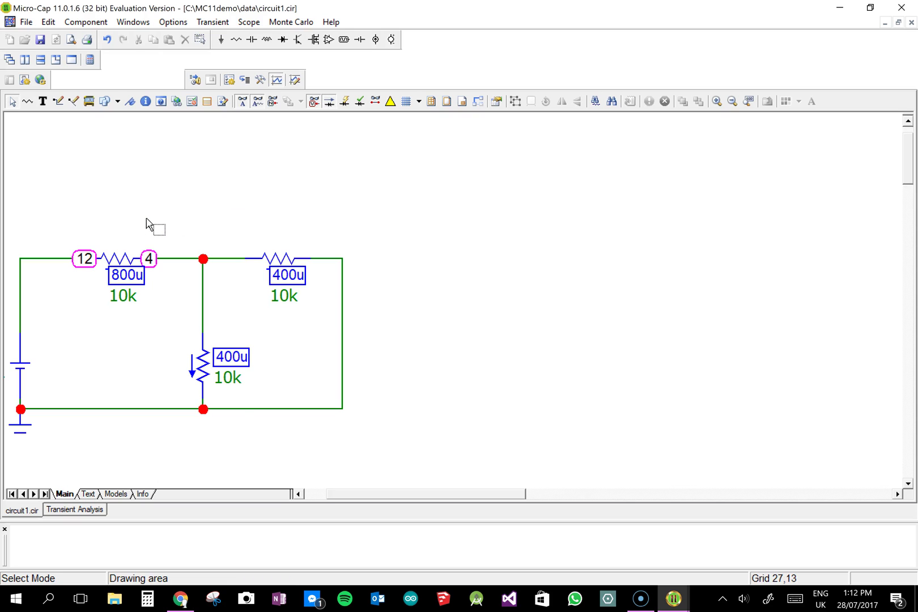
drag(403, 492, 375, 494)
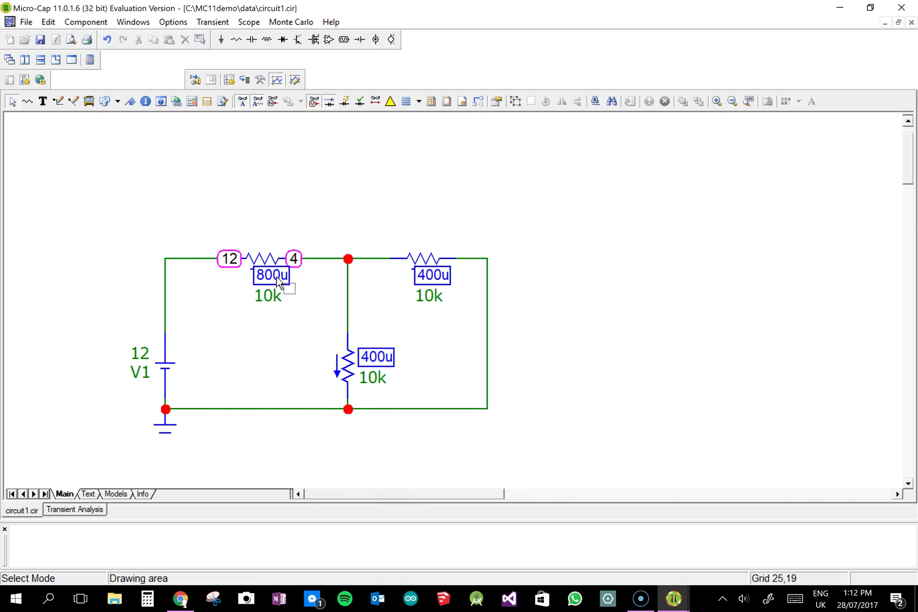
drag(260, 276, 436, 284)
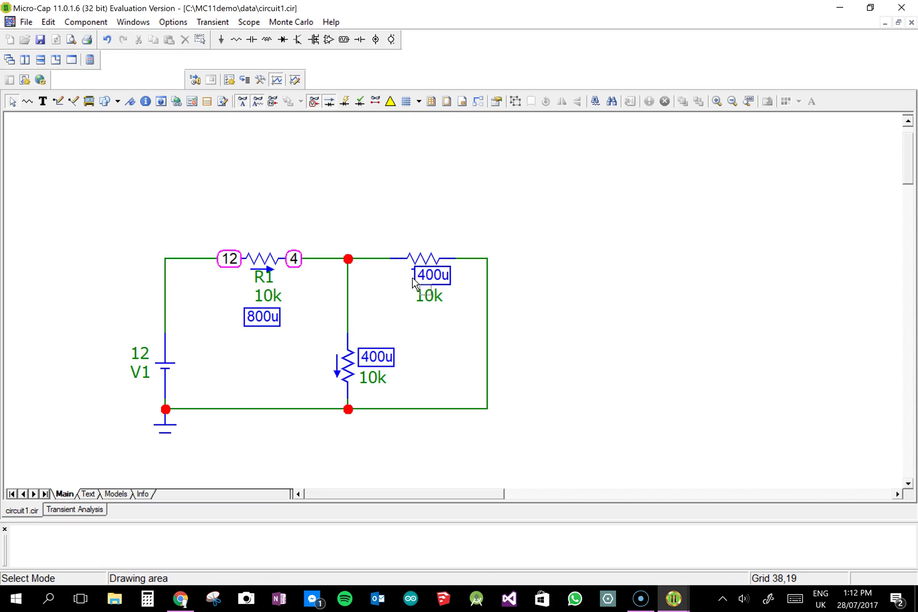
Display power on the schematic: pg=9.6m for V1, pd=6.4m for R1, pd=1.6m for R2 and R3
click(344, 102)
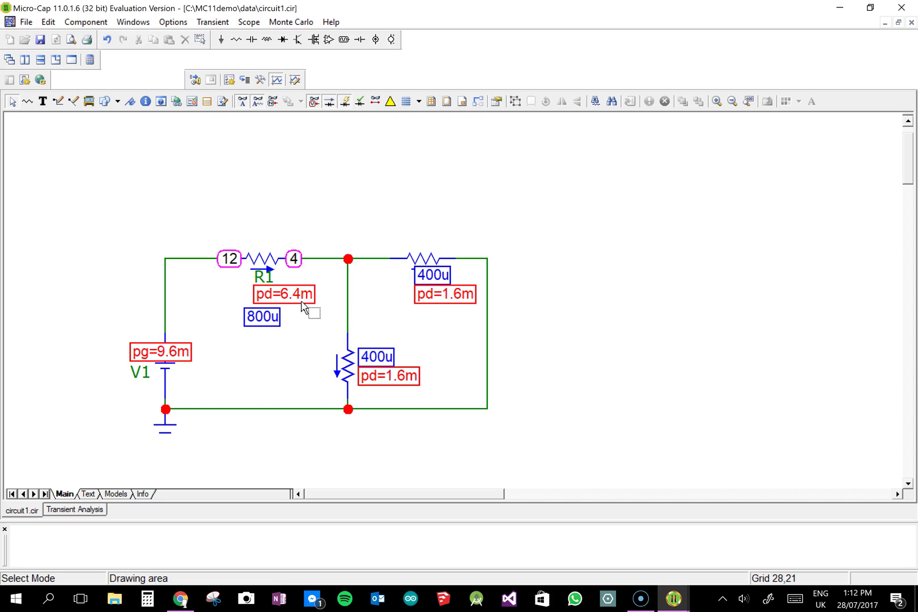